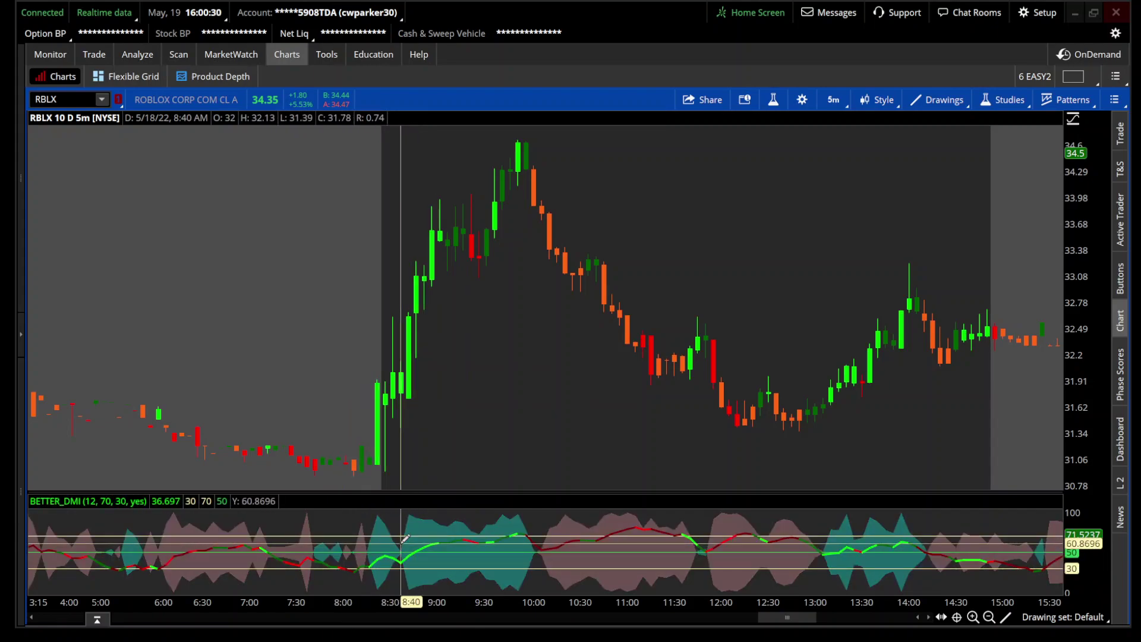
- Find the plain DMI study and add it to the RBLX chart as a lower pane
click(774, 100)
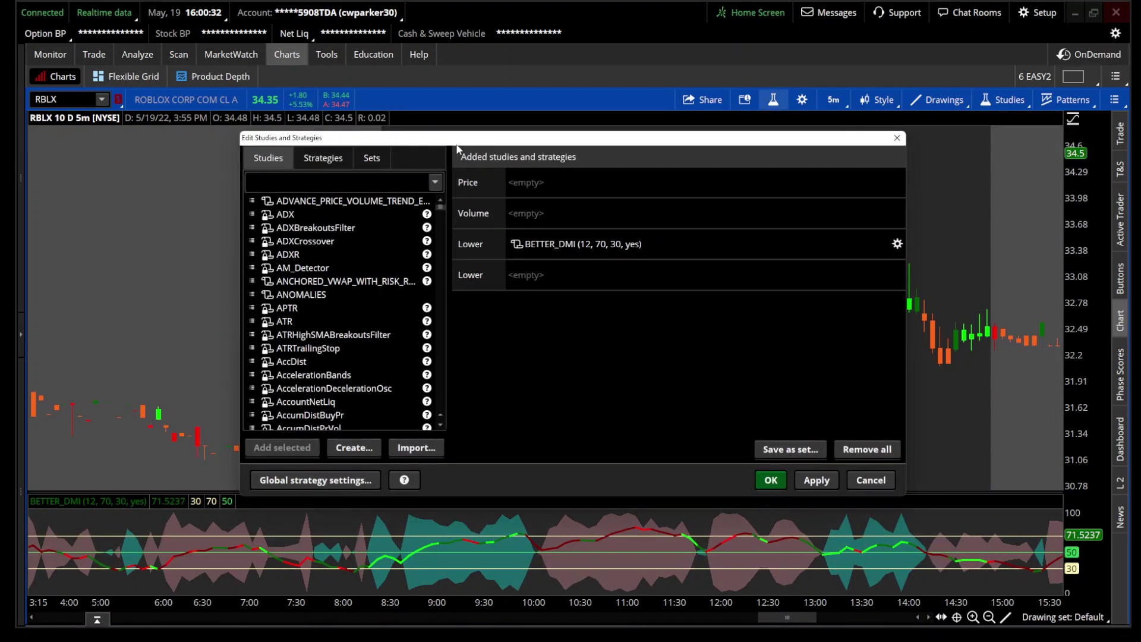
text(D)
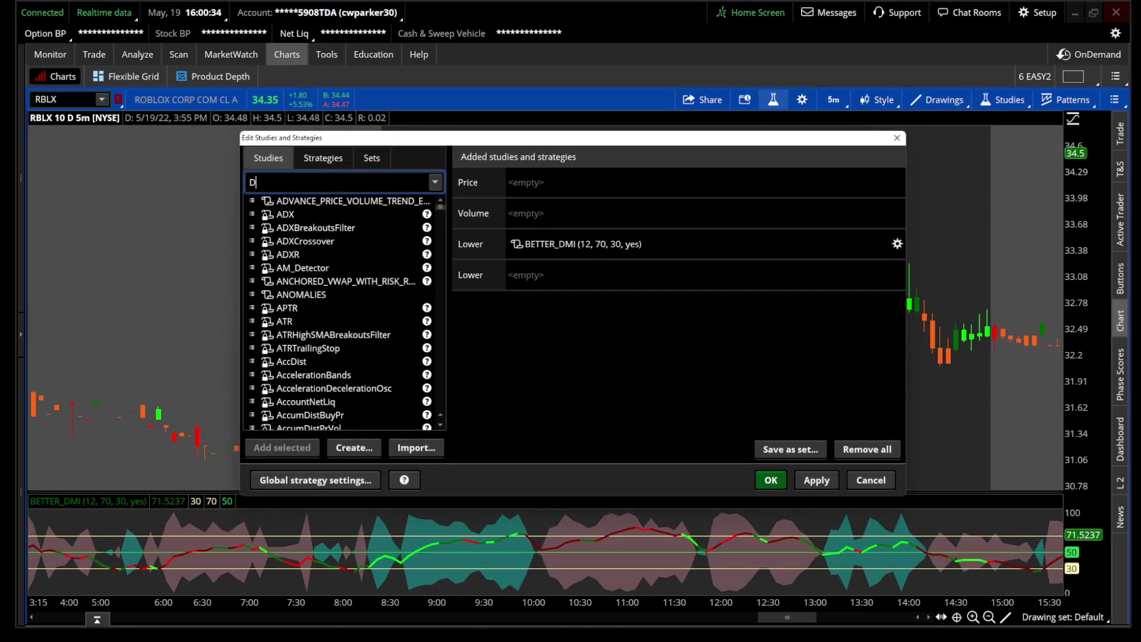
text(MI)
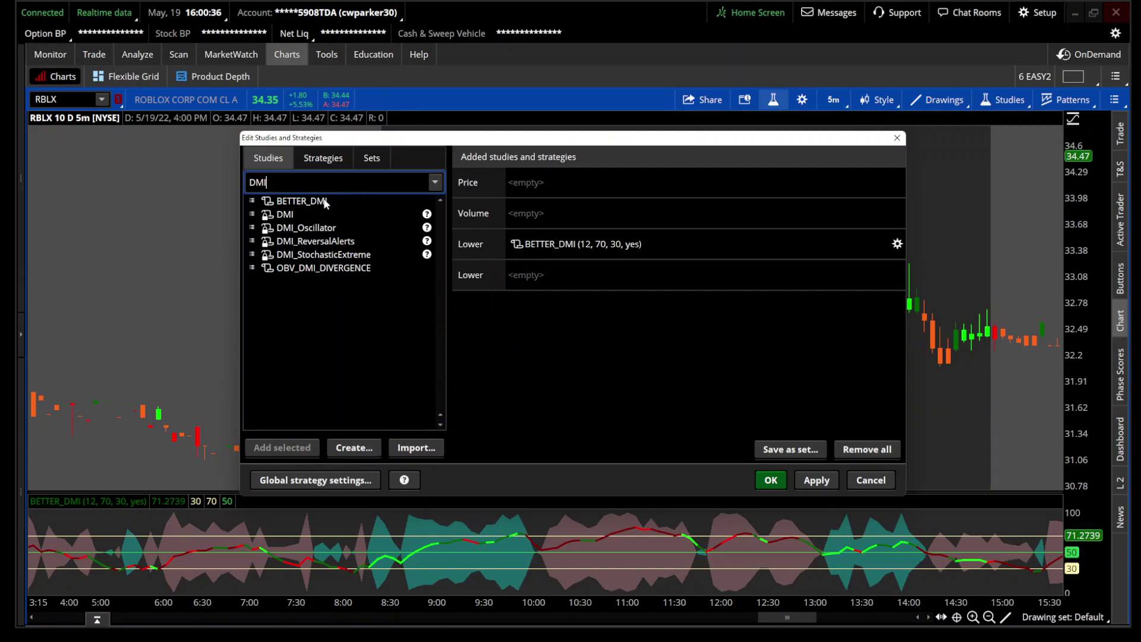
click(307, 215)
click(307, 452)
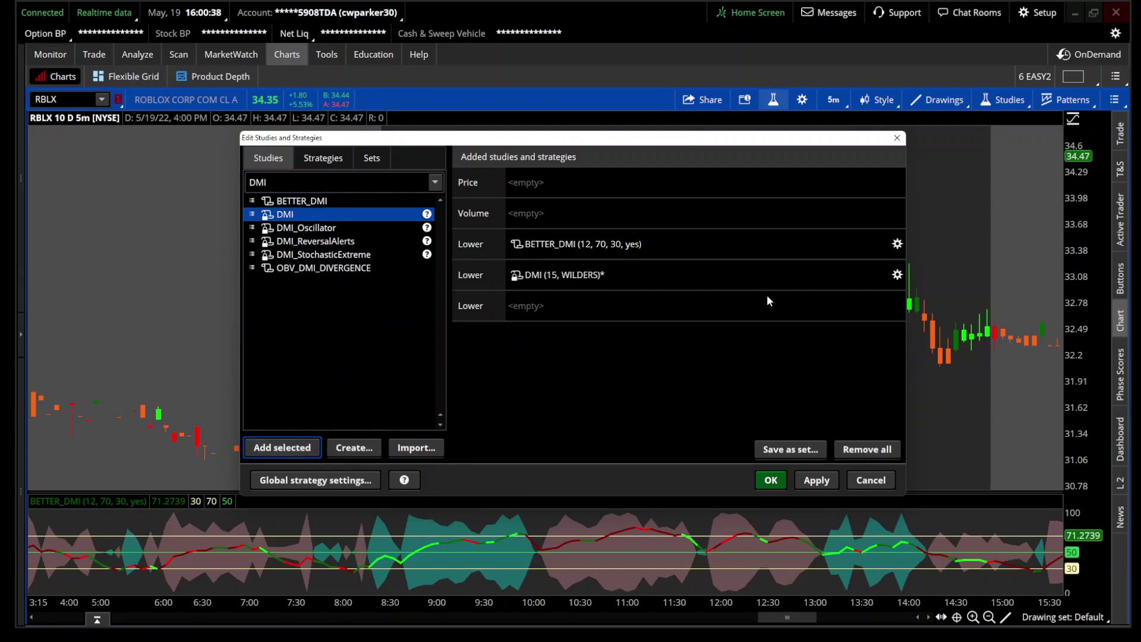
- Change the DMI length from 15 to 12, keep WILDERS averaging, and apply
click(897, 275)
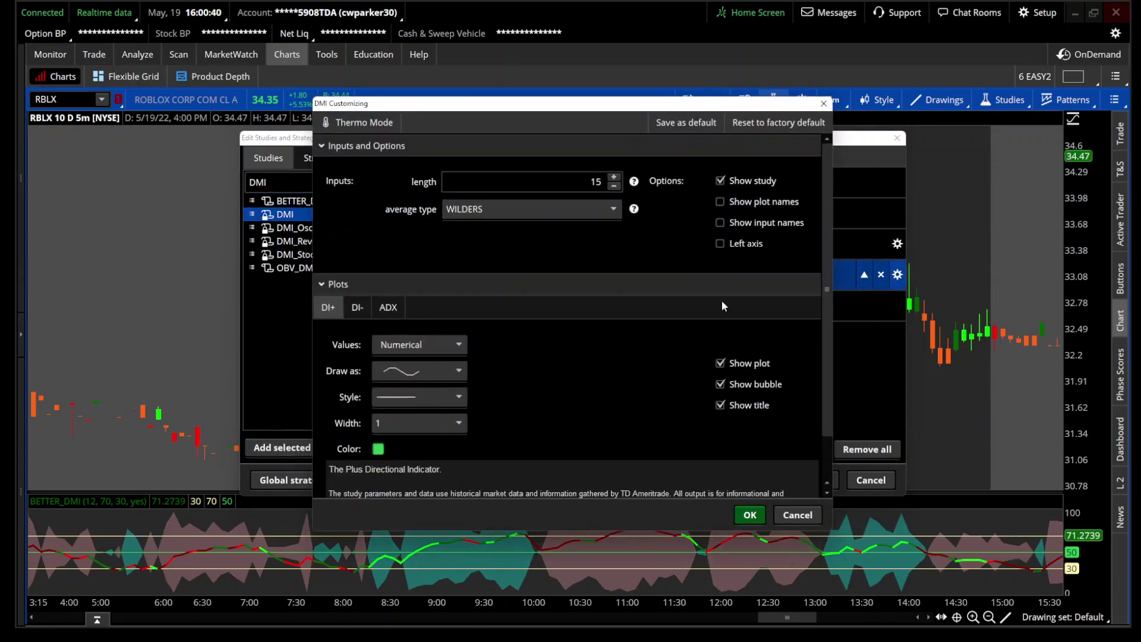
click(520, 205)
click(520, 213)
double_click(526, 190)
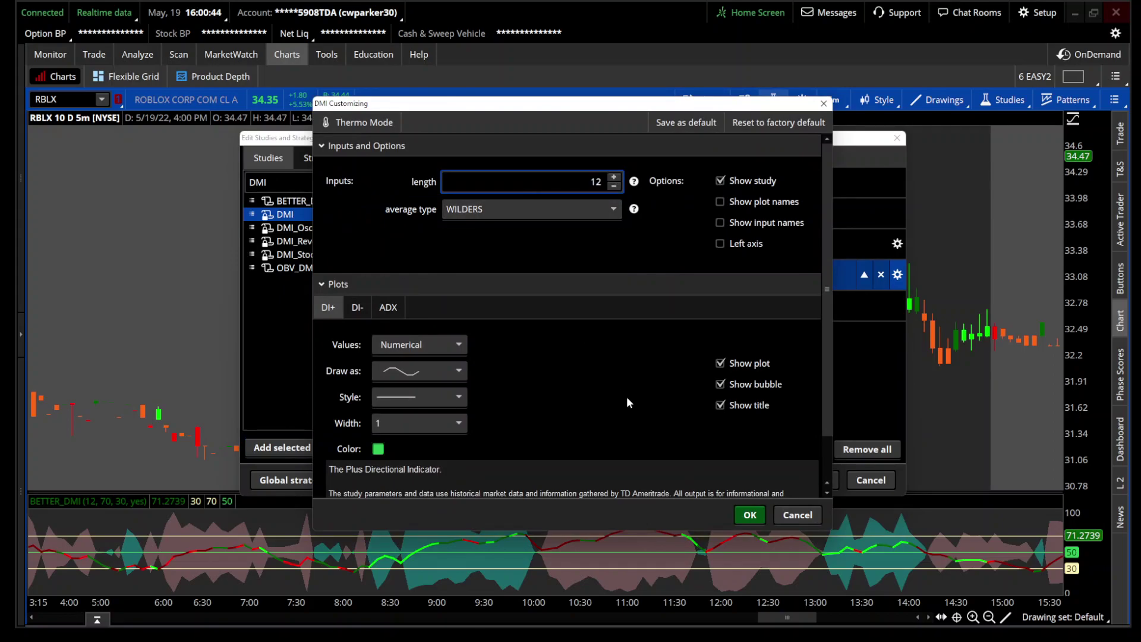
click(751, 515)
click(856, 476)
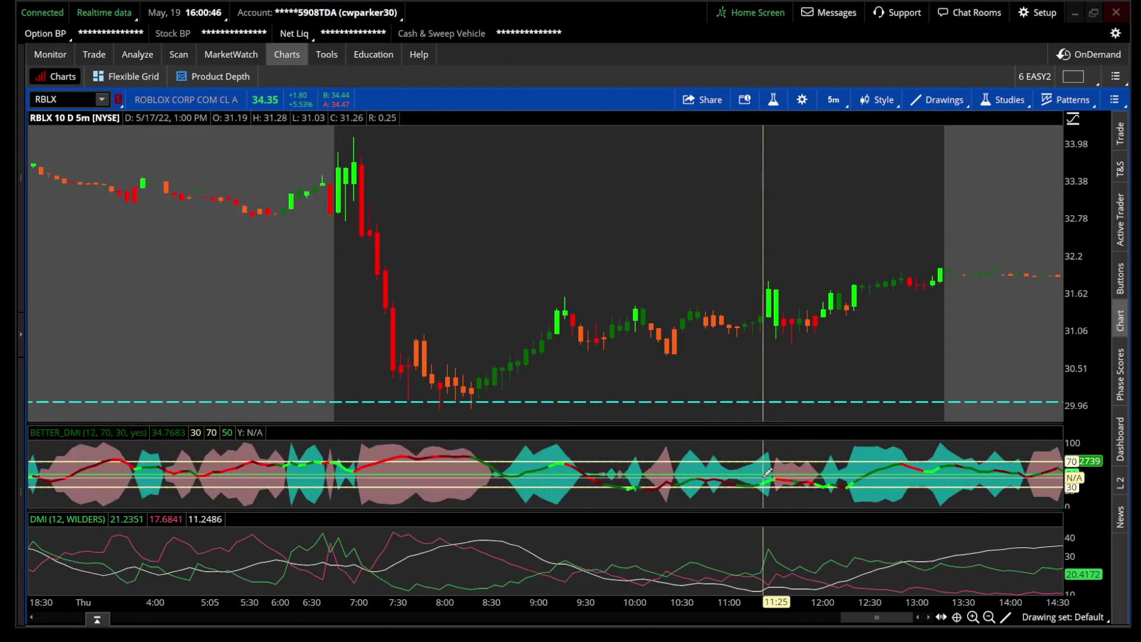
scroll(759, 474, up, 5)
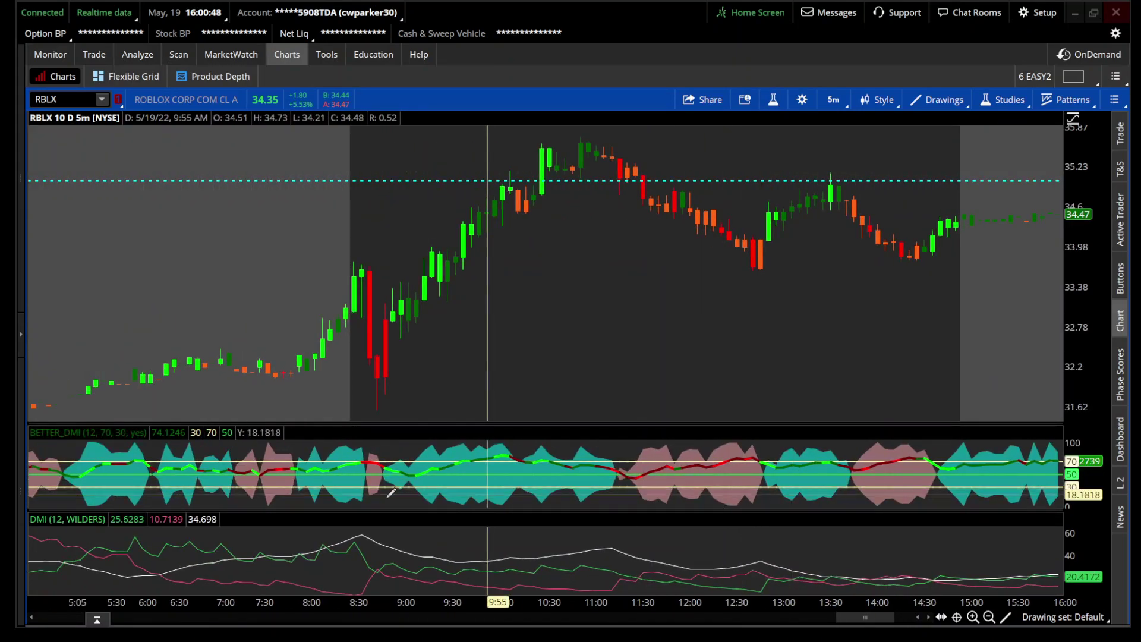
click(774, 100)
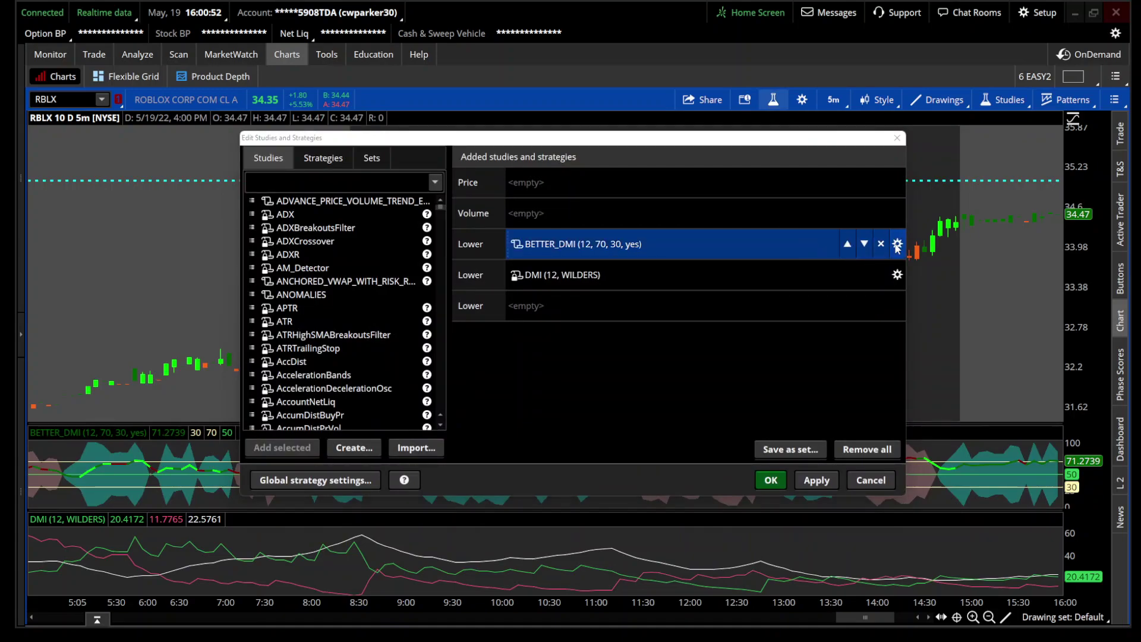
click(898, 243)
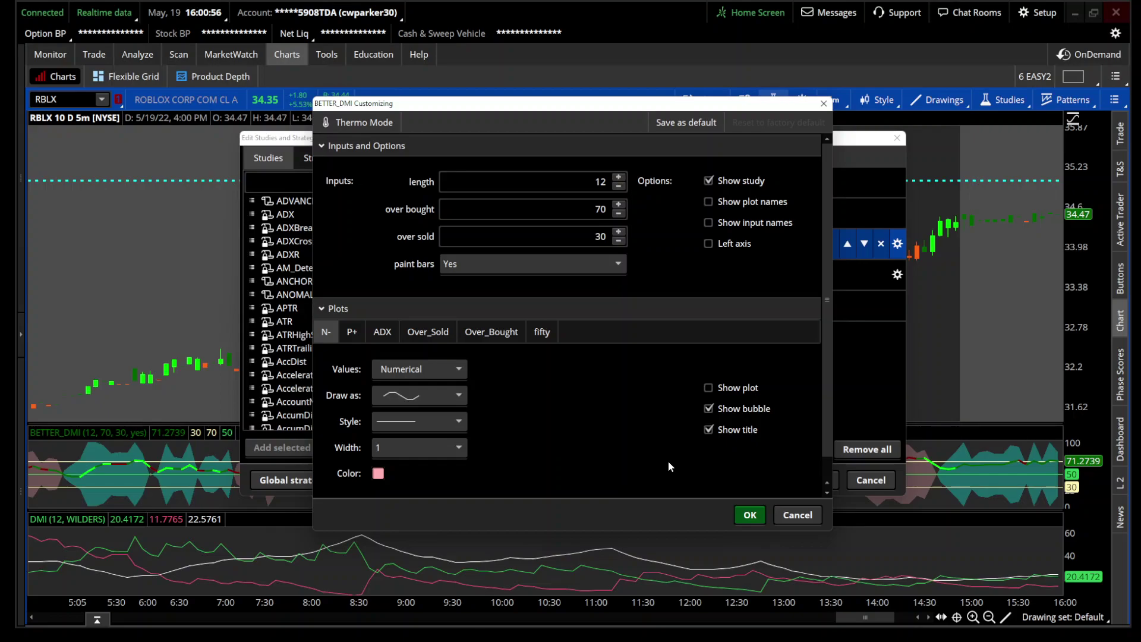
click(748, 515)
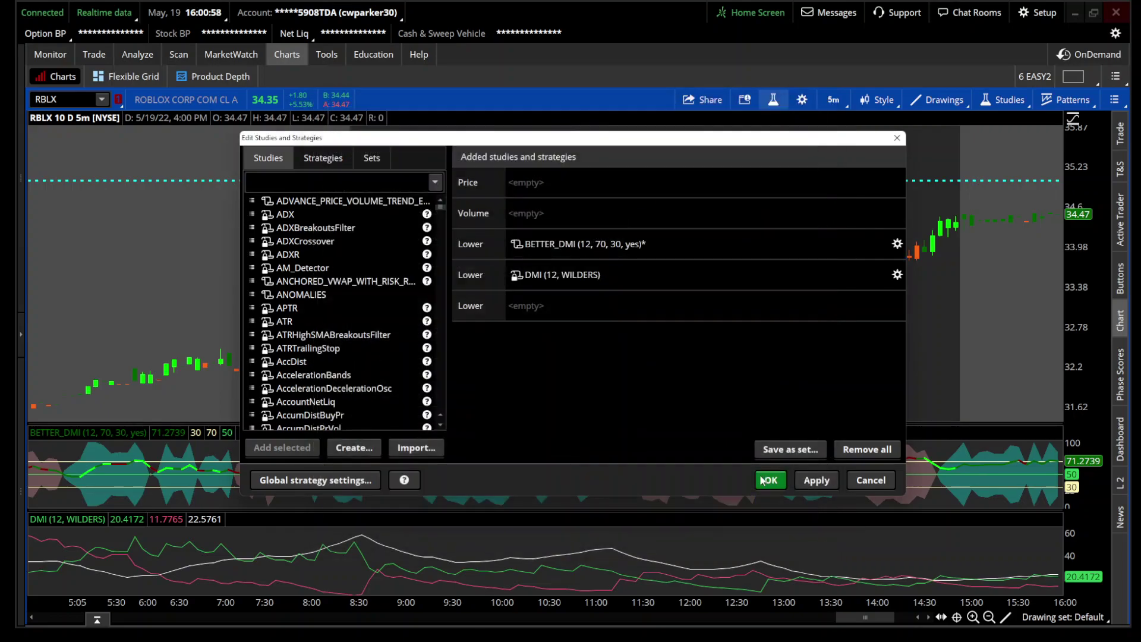
click(768, 479)
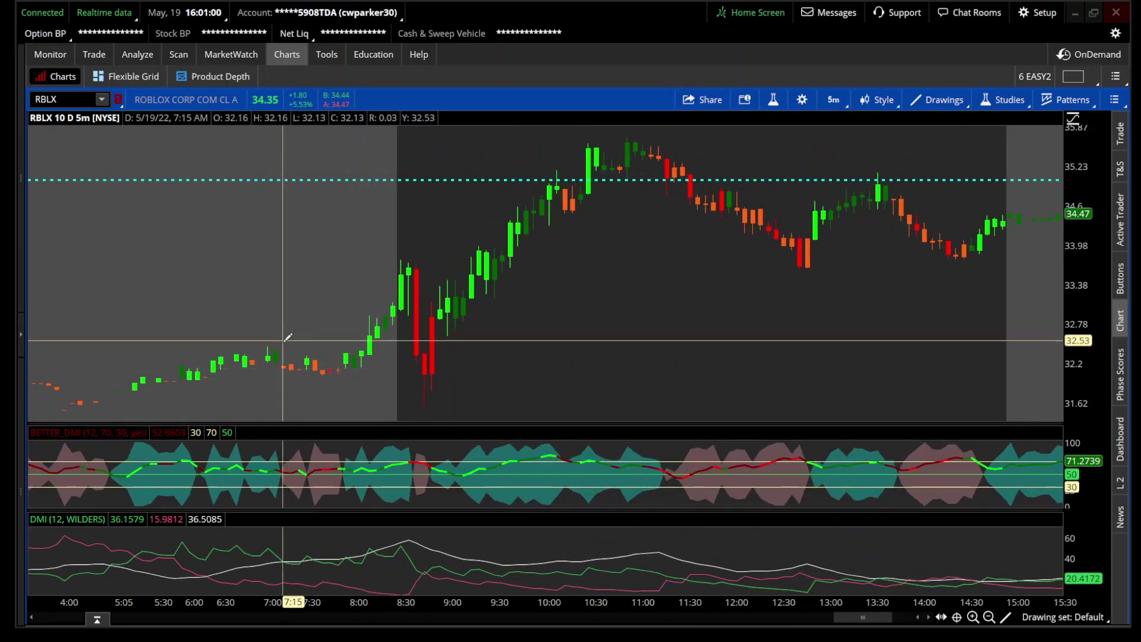
- Zoom the chart to about 7:10–14:50, then scroll slightly earlier to start near 6:45
drag(288, 351, 1006, 373)
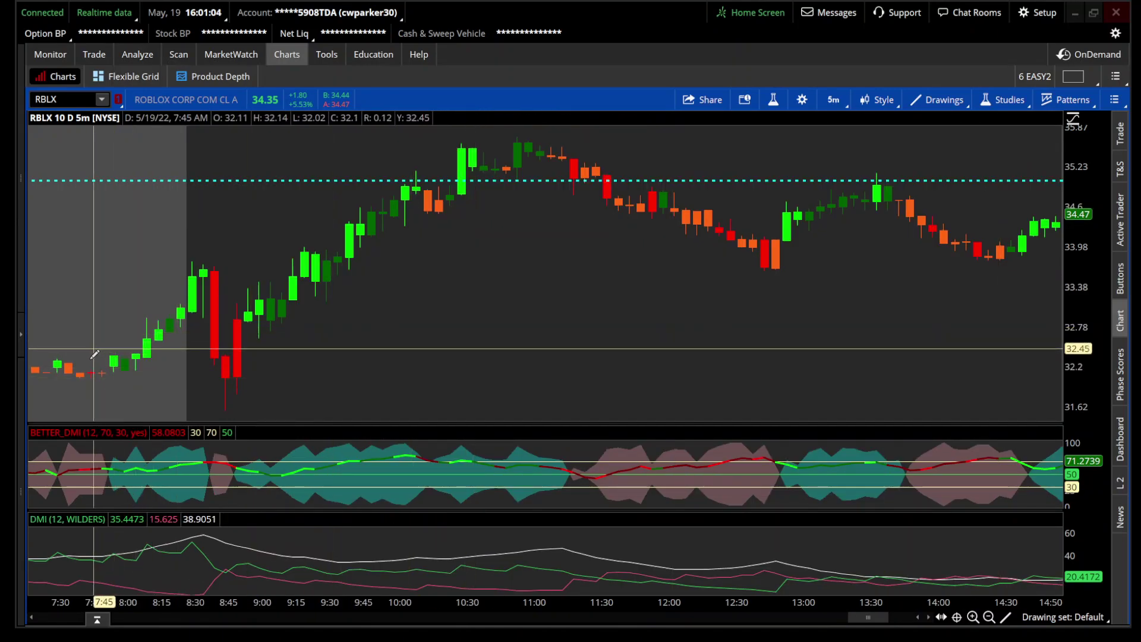
scroll(238, 368, up, 3)
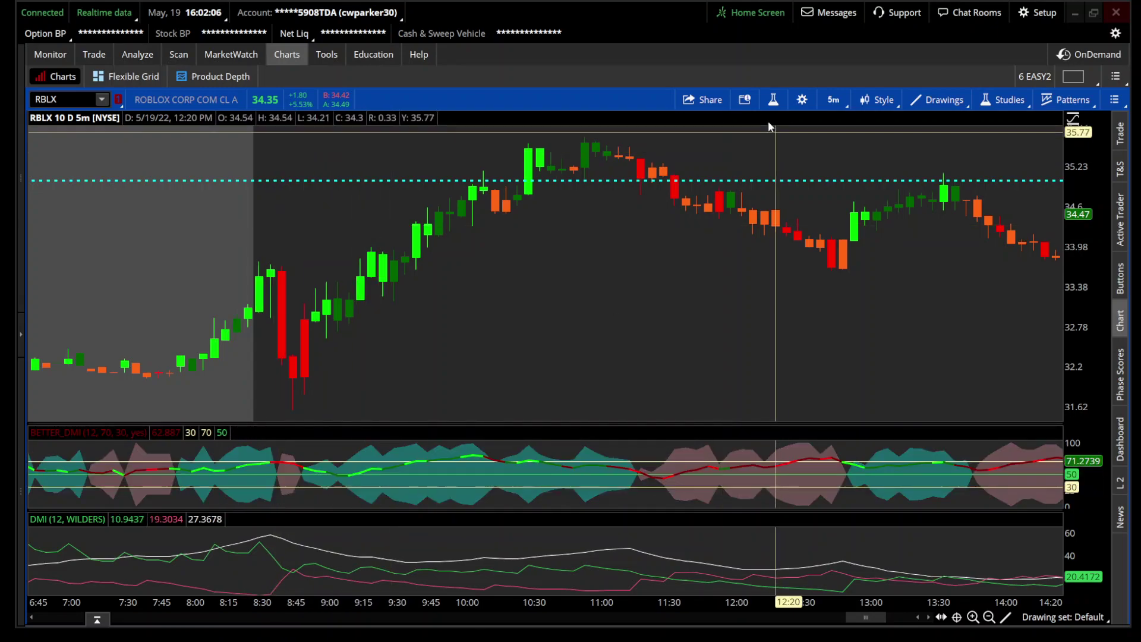
- Review BETTER_DMI's ADX, Over_Sold, Over_Bought and fifty plots unchanged, then enlarge its pane
click(773, 100)
double_click(698, 238)
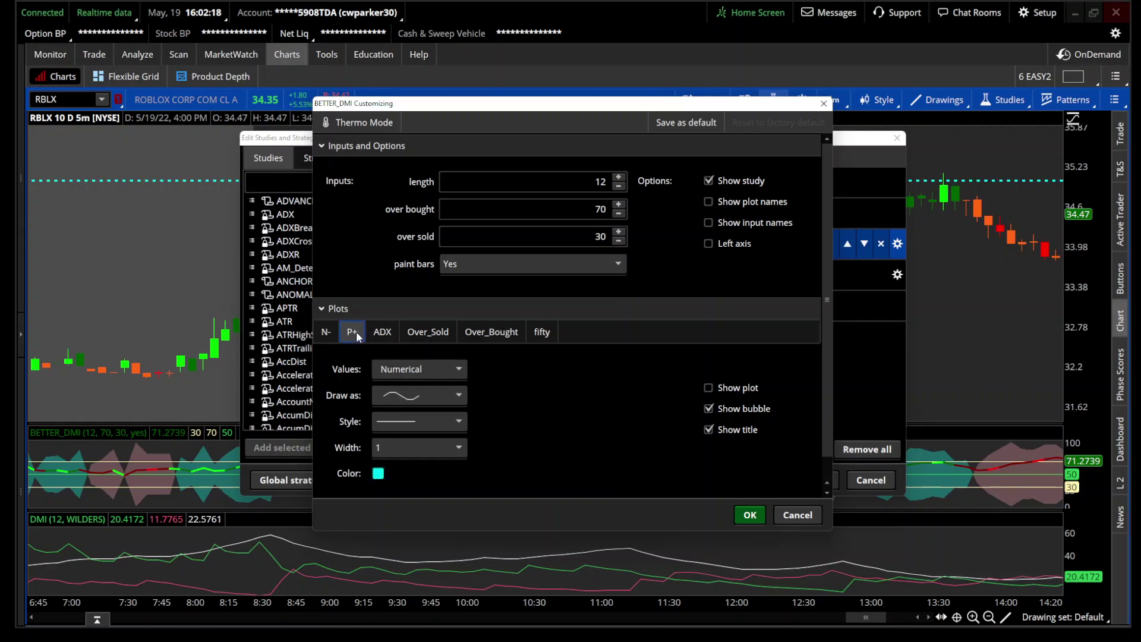
click(380, 333)
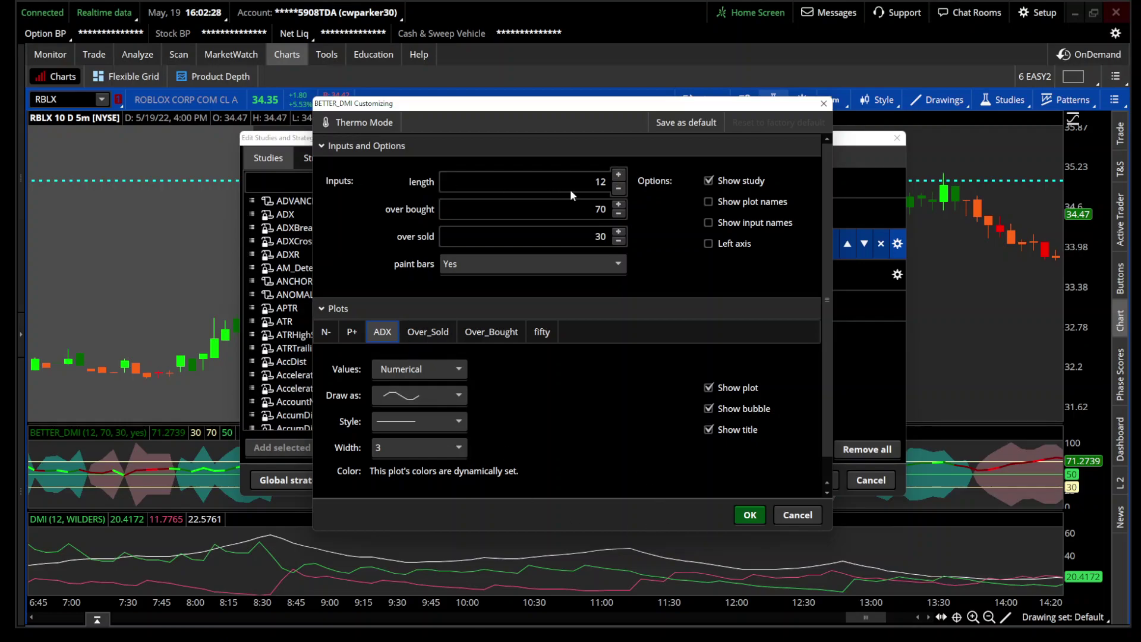
click(440, 331)
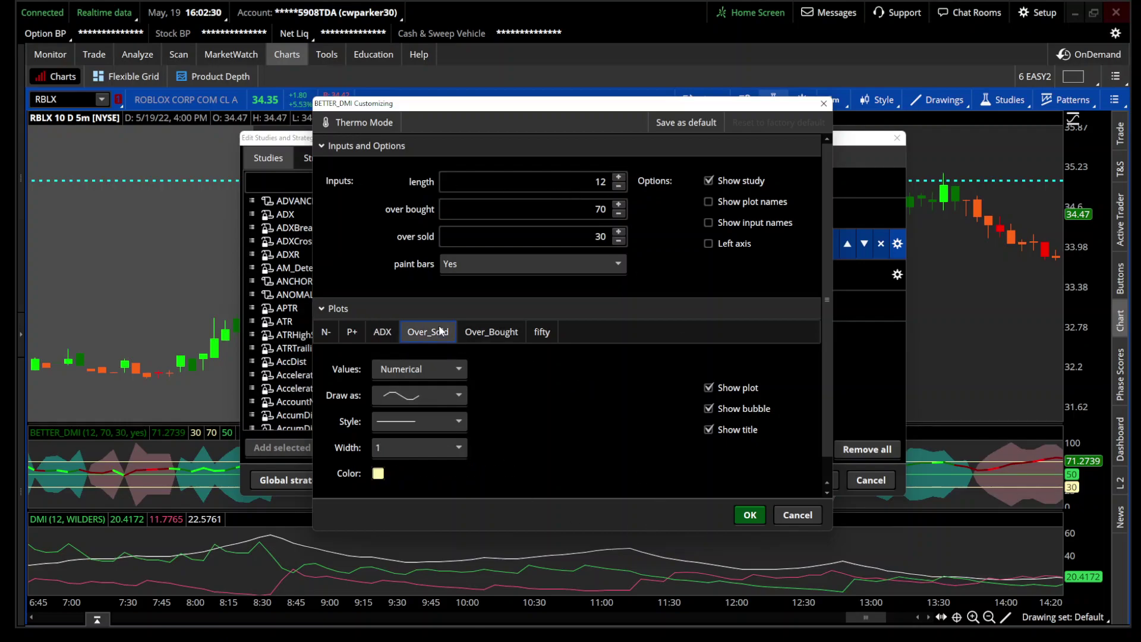
click(490, 335)
click(541, 332)
click(797, 514)
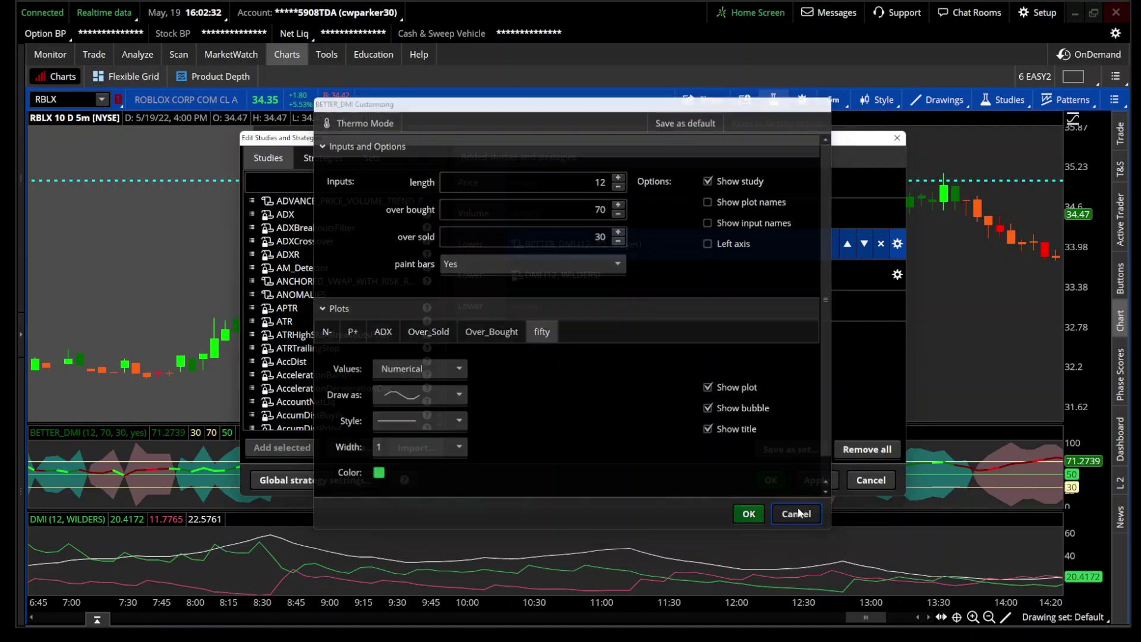
click(871, 480)
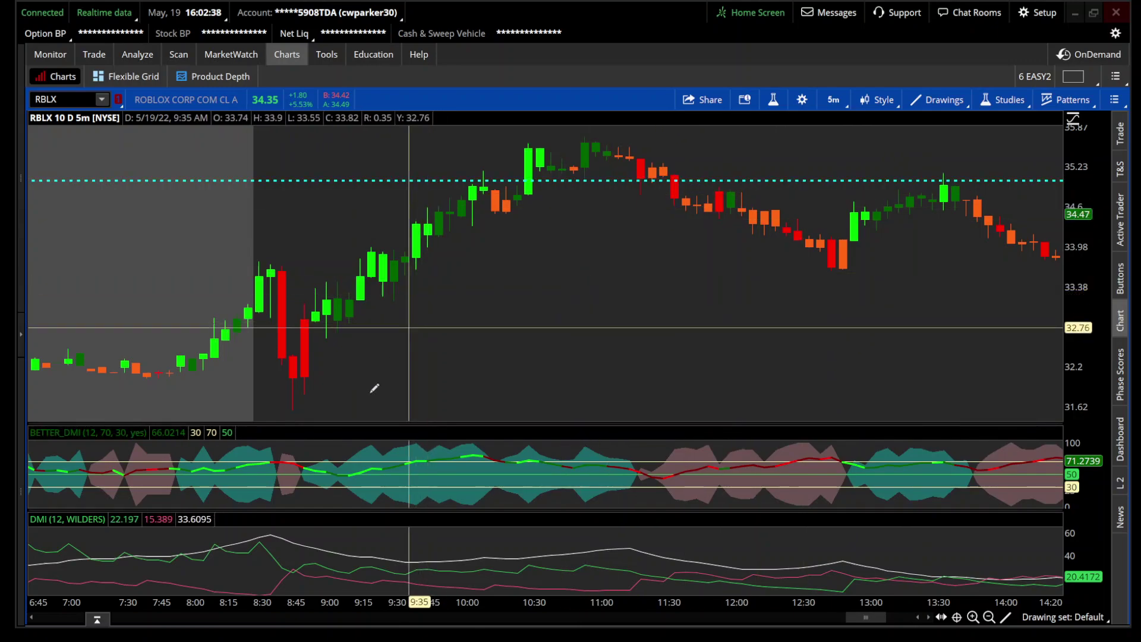
drag(305, 510, 302, 523)
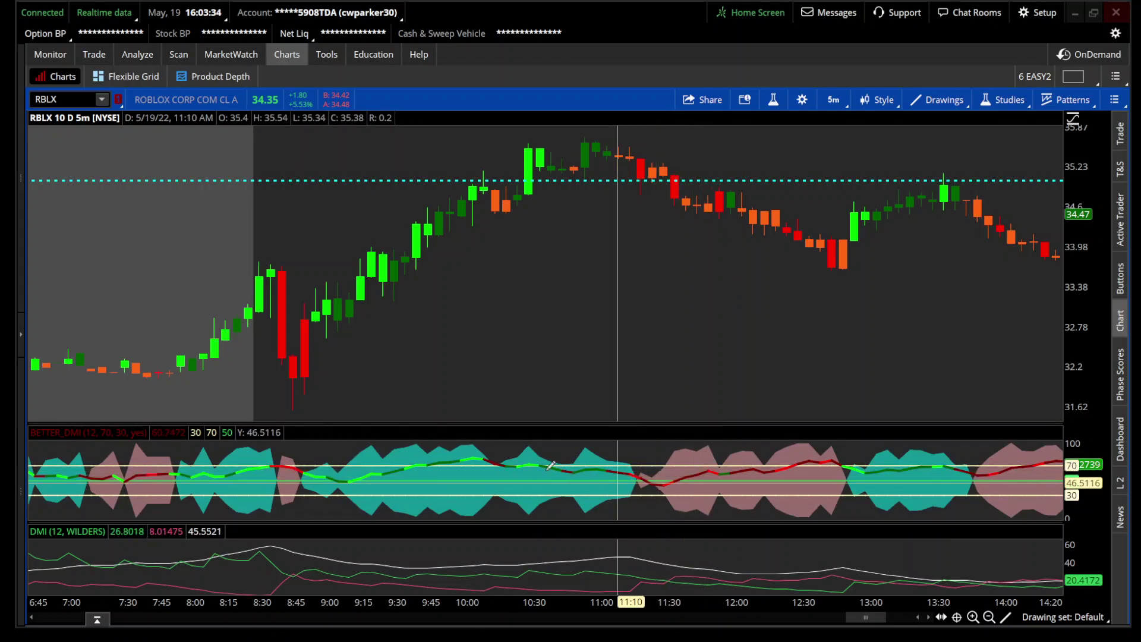
- Zoom out and switch the DMI study's average type to EXPONENTIAL
click(989, 617)
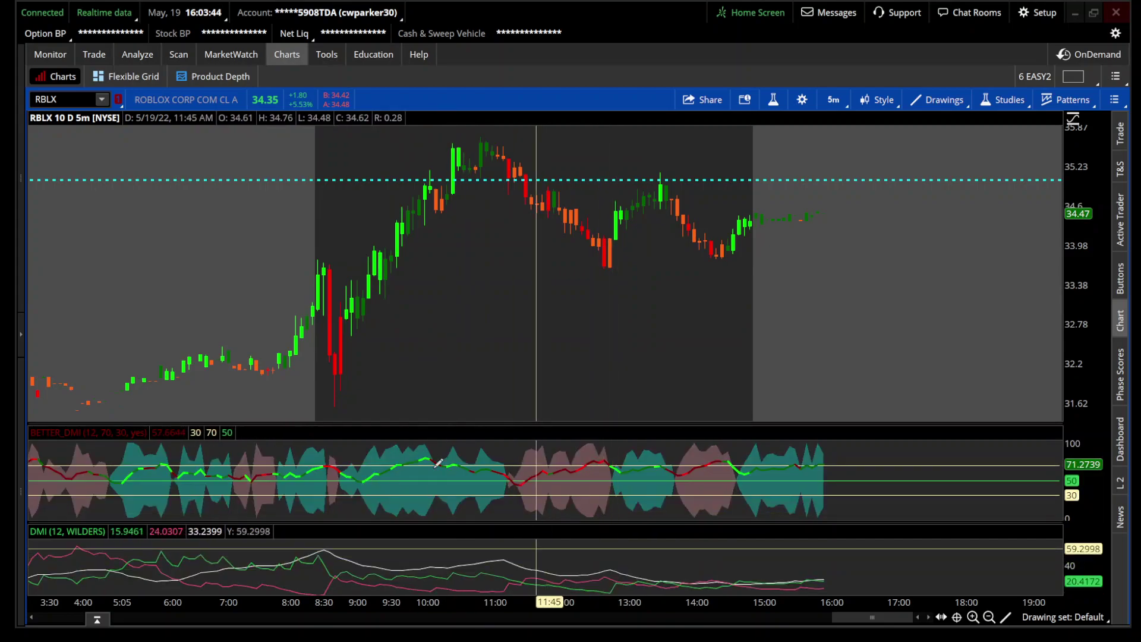
click(774, 100)
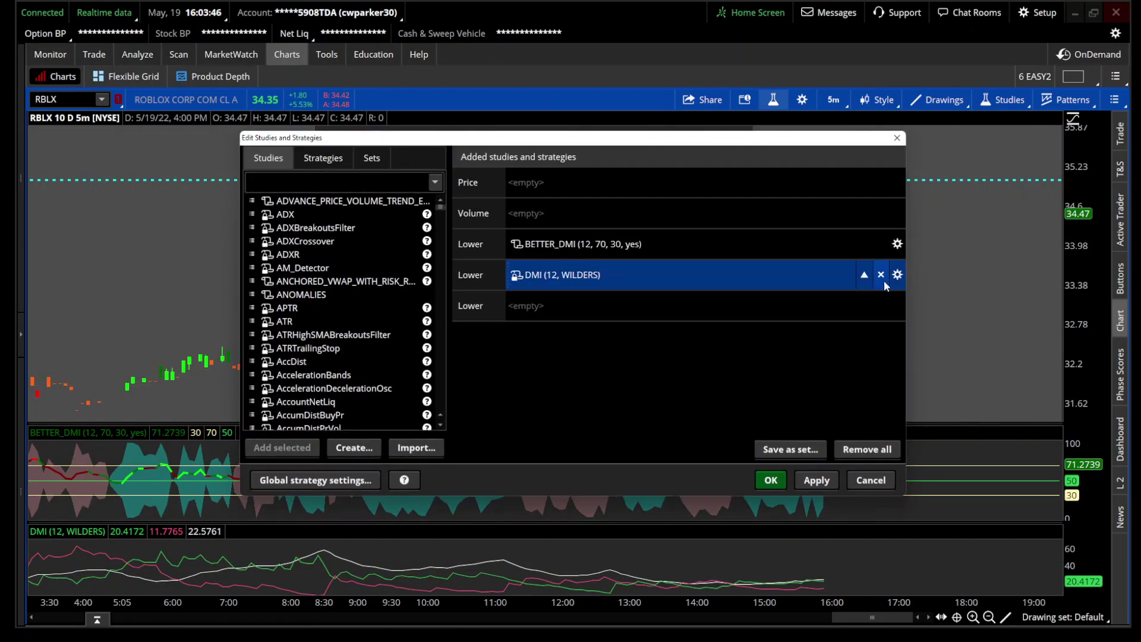
click(901, 279)
click(548, 213)
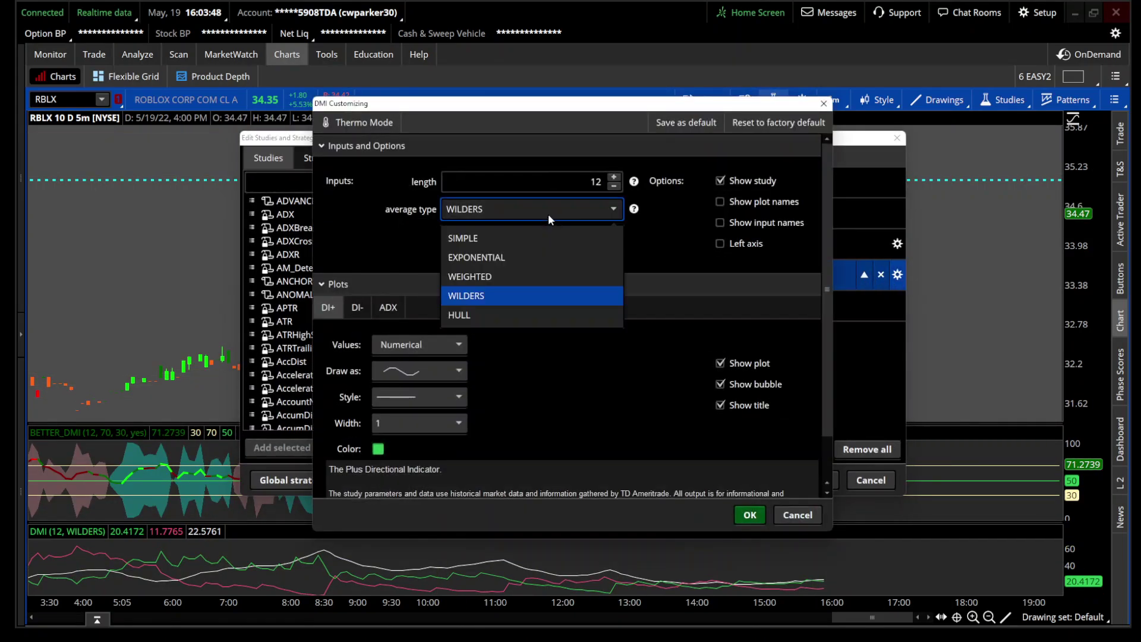
click(549, 256)
click(750, 514)
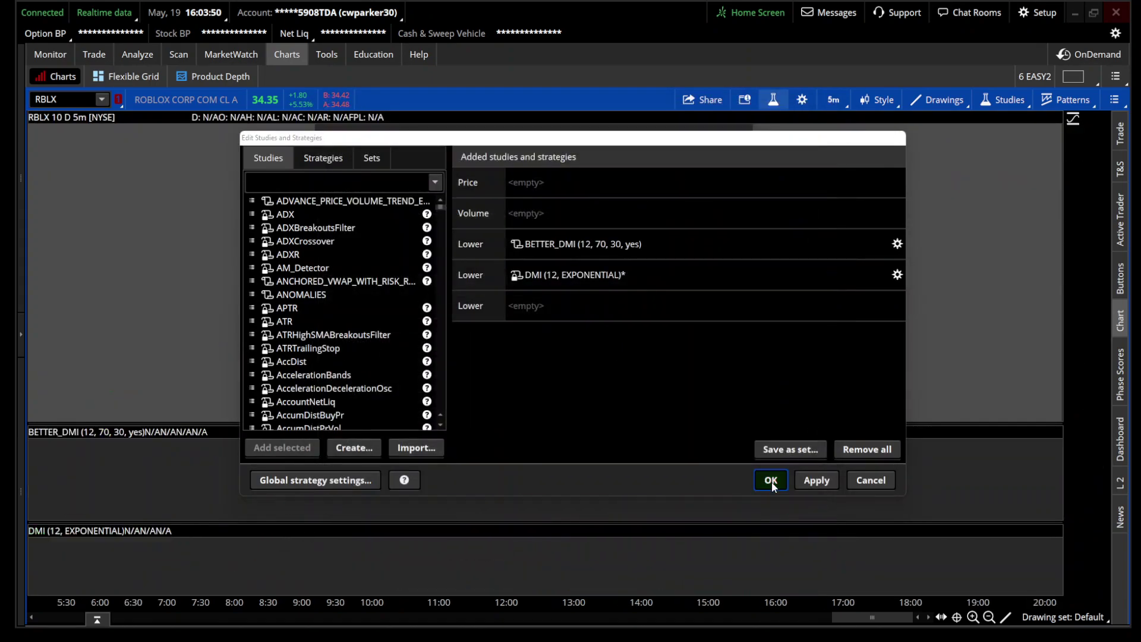
click(771, 480)
scroll(652, 356, up, 3)
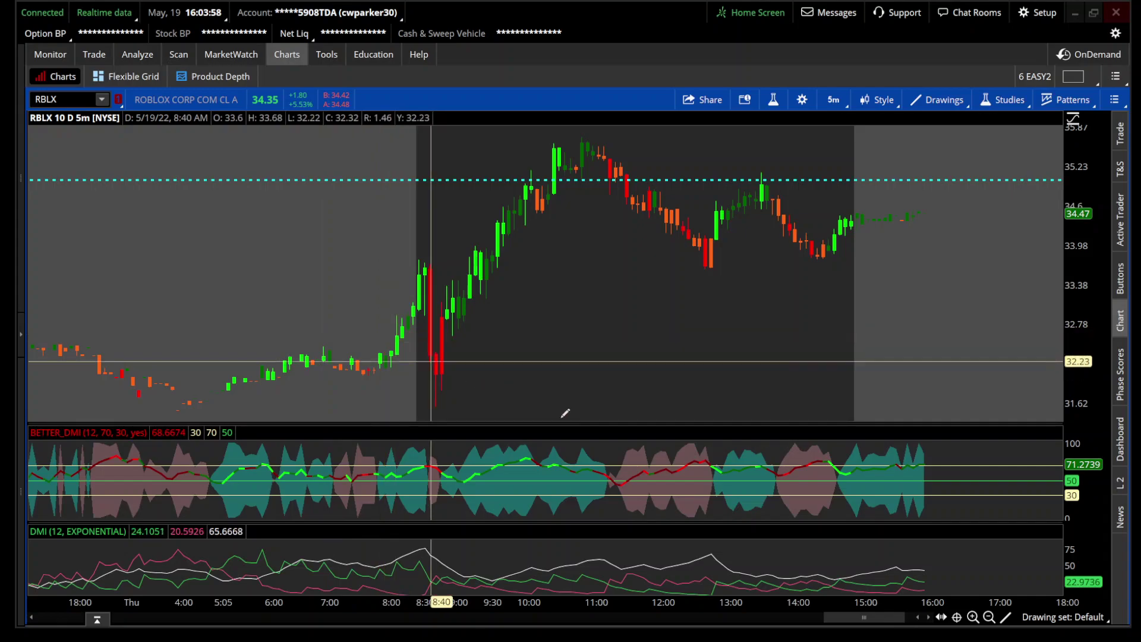
- Zoom out to about five days and change the chart symbol from RBLX to SPY
drag(875, 616, 777, 616)
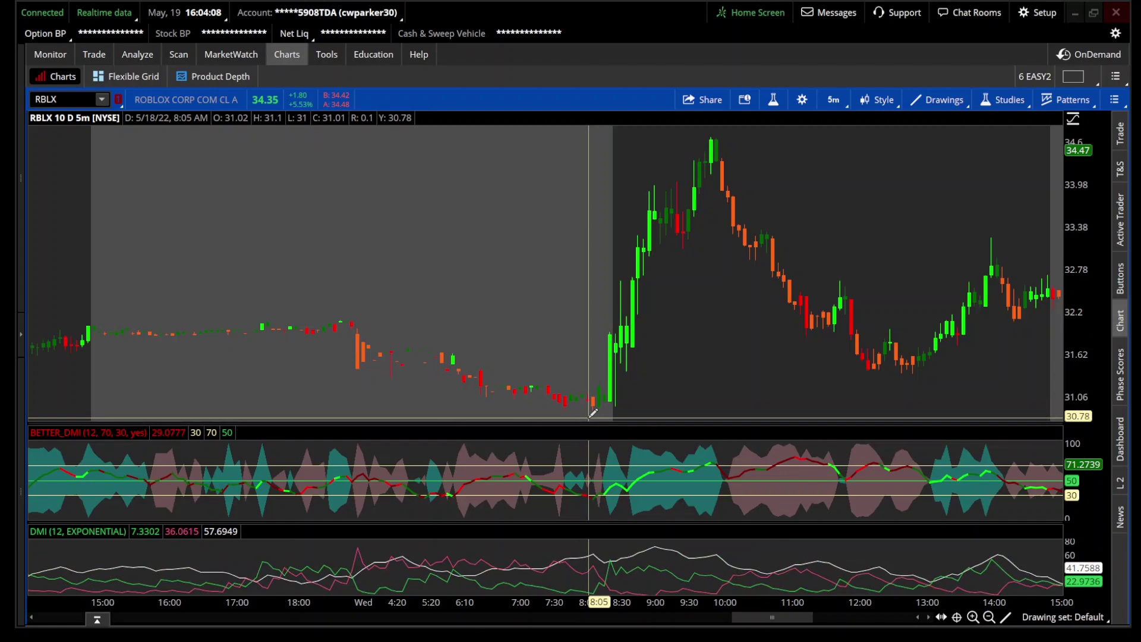
drag(455, 319, 598, 324)
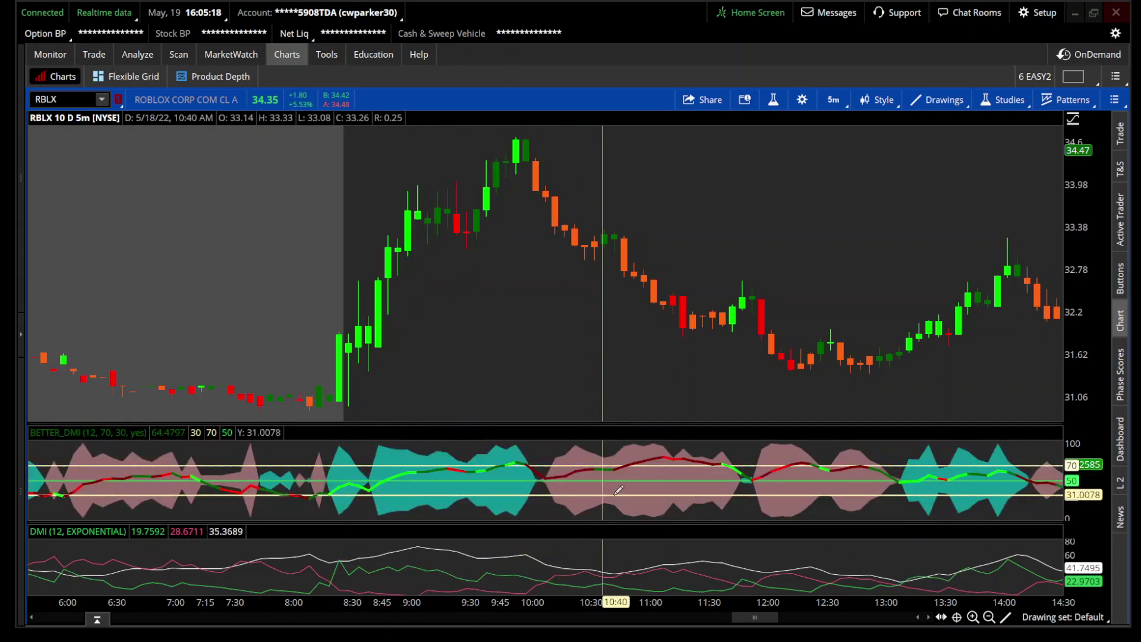
click(989, 617)
click(988, 617)
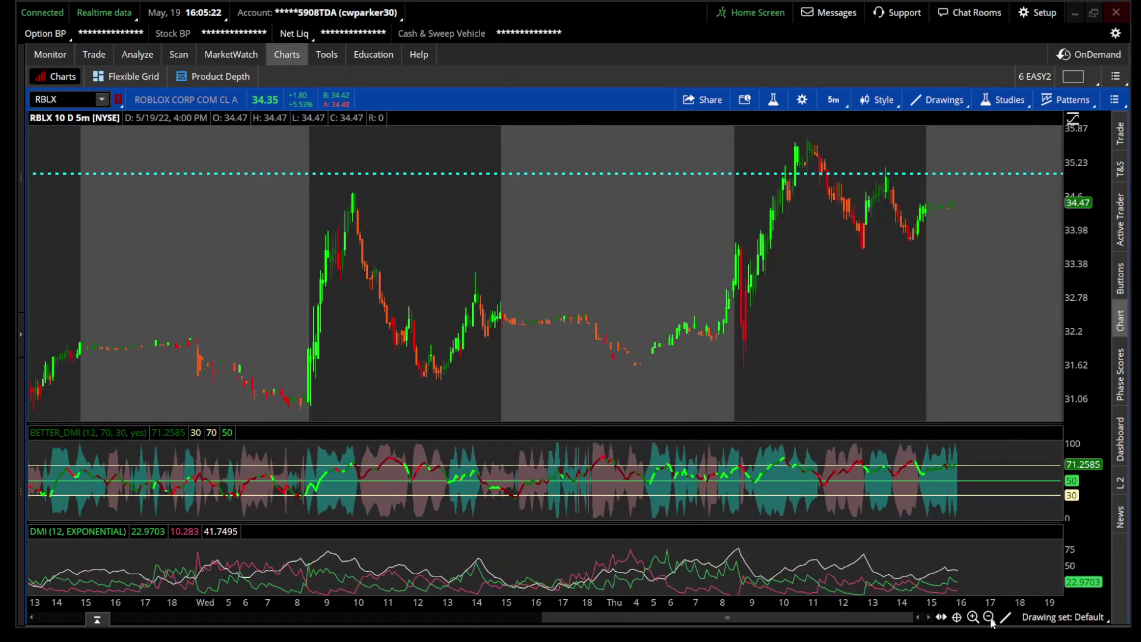
click(989, 617)
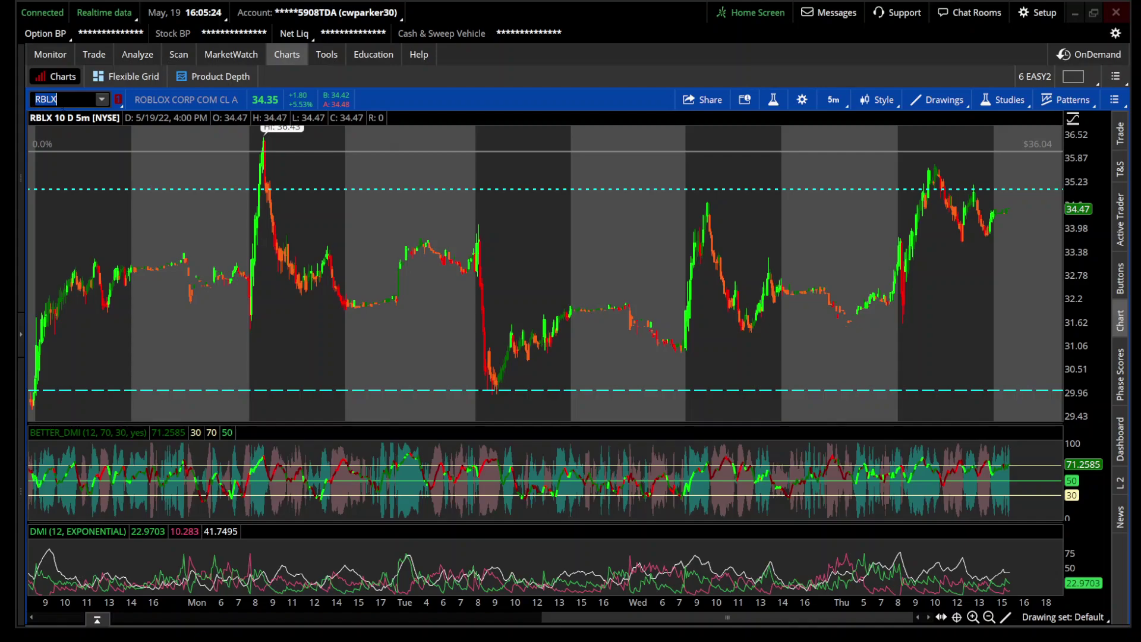
text(SPY)
key(Return)
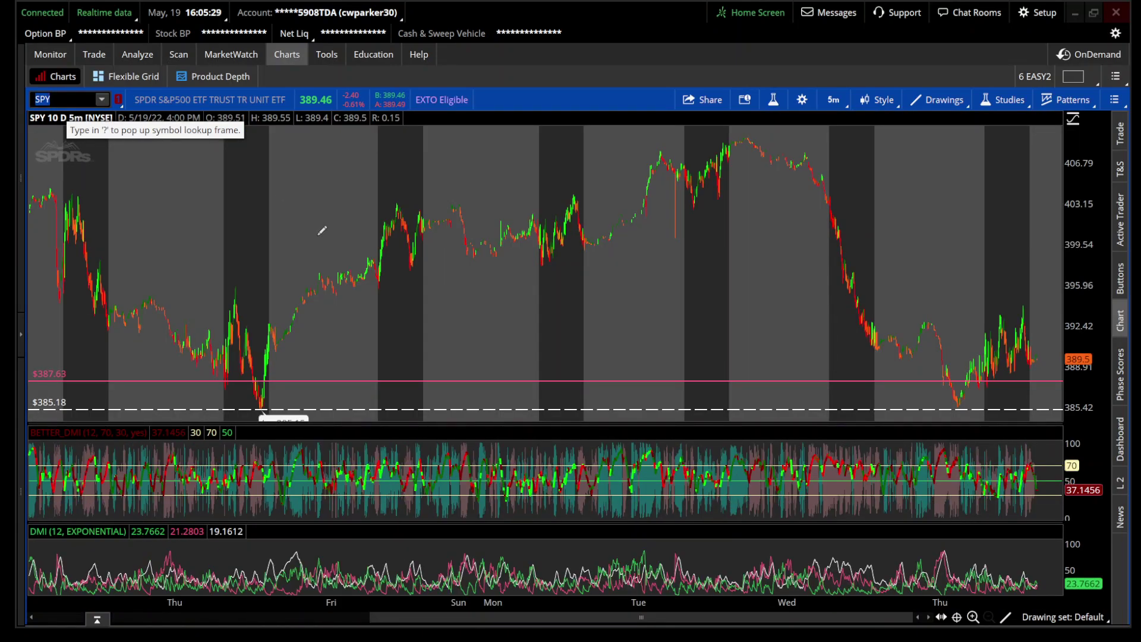
- Zoom into Wednesday–Thursday, then narrow to the May 18 slide from about 406 toward 389
drag(767, 271, 1061, 271)
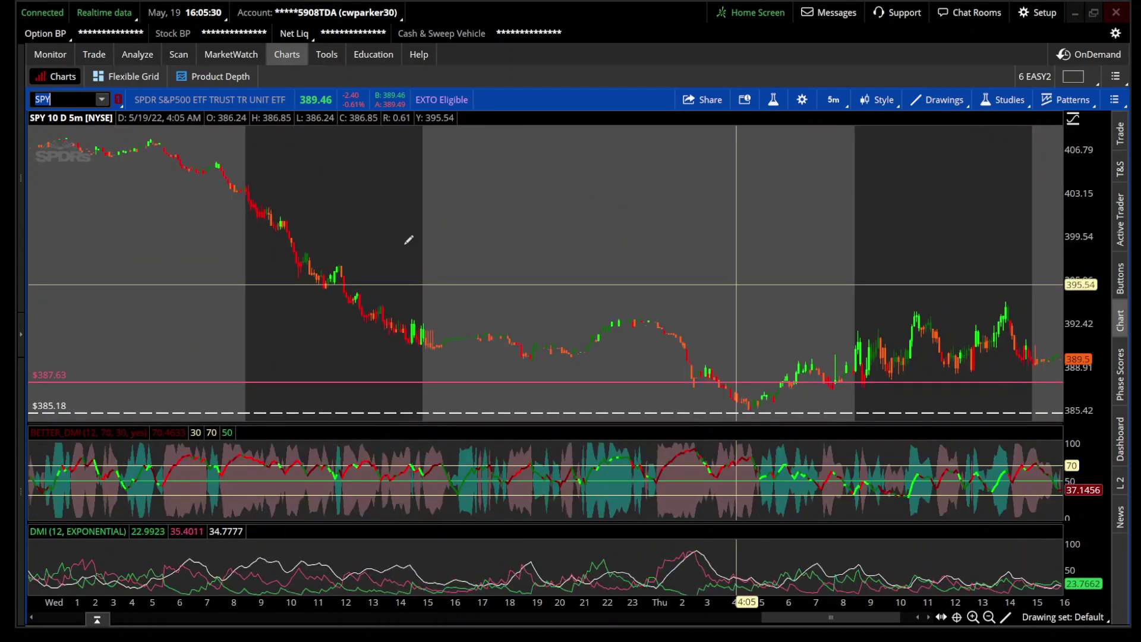
drag(409, 239, 153, 239)
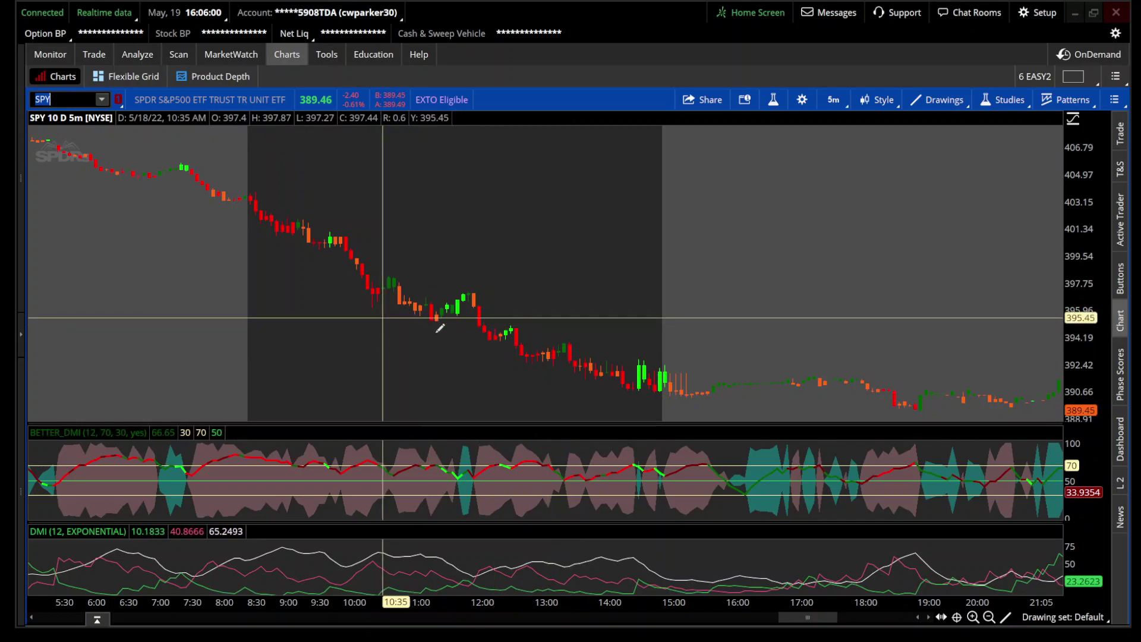
- Zoom out two steps, then zoom into Thursday May 19 from 7:30 to 16:00
click(989, 617)
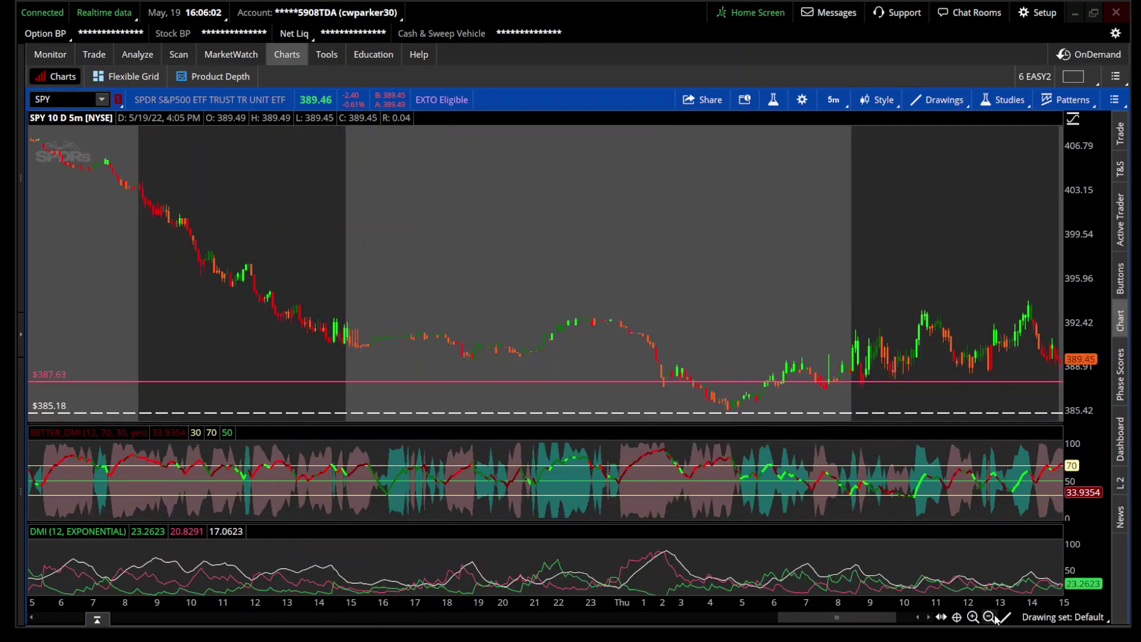
click(989, 618)
drag(835, 380, 1064, 360)
drag(168, 357, 812, 390)
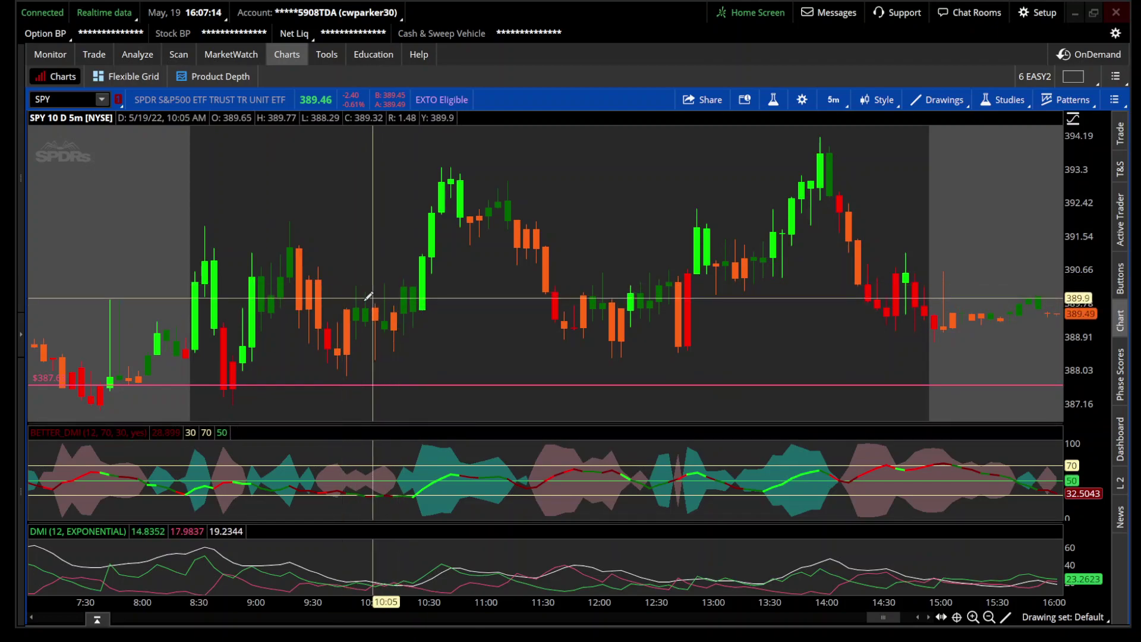
- Set the SPY chart type to Hollow Candle from the Style menu
click(879, 102)
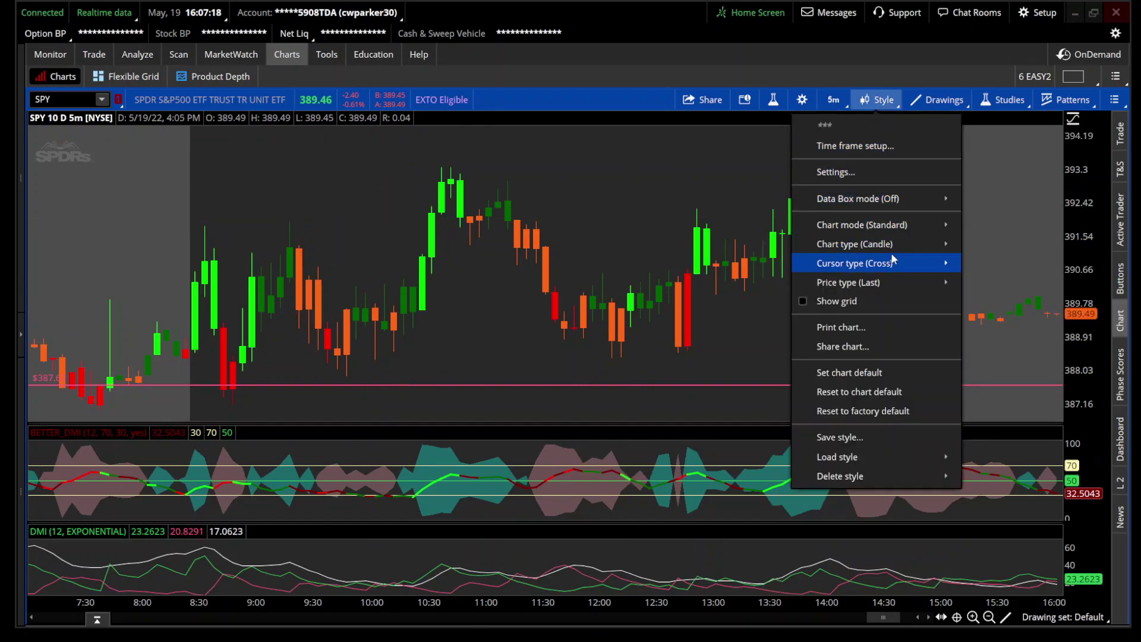
mouse_move(954, 246)
click(1024, 302)
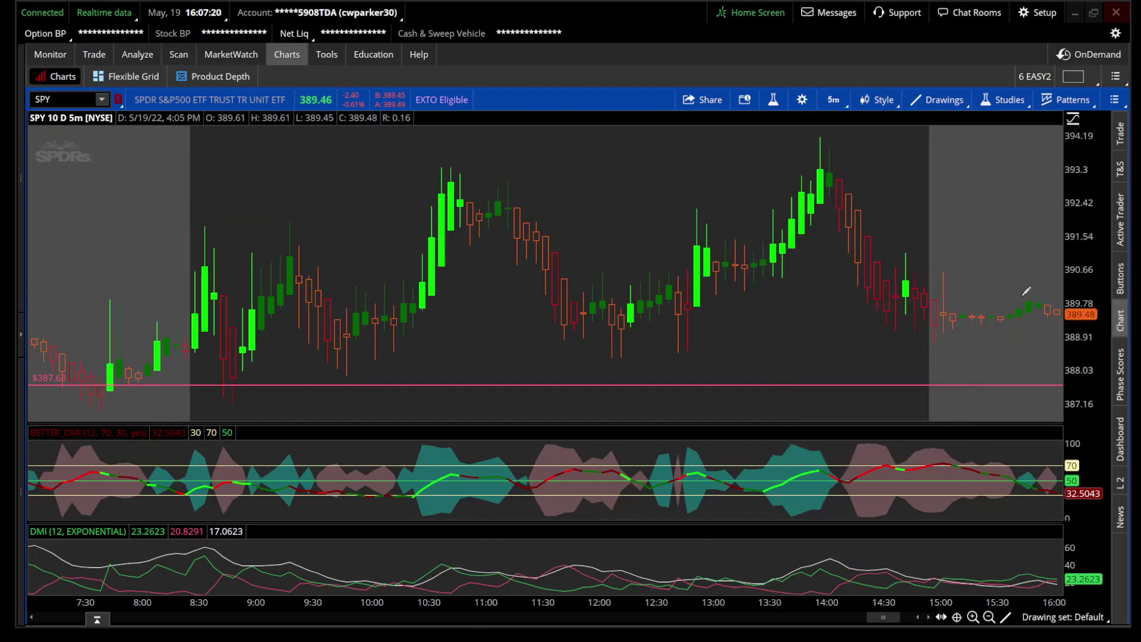